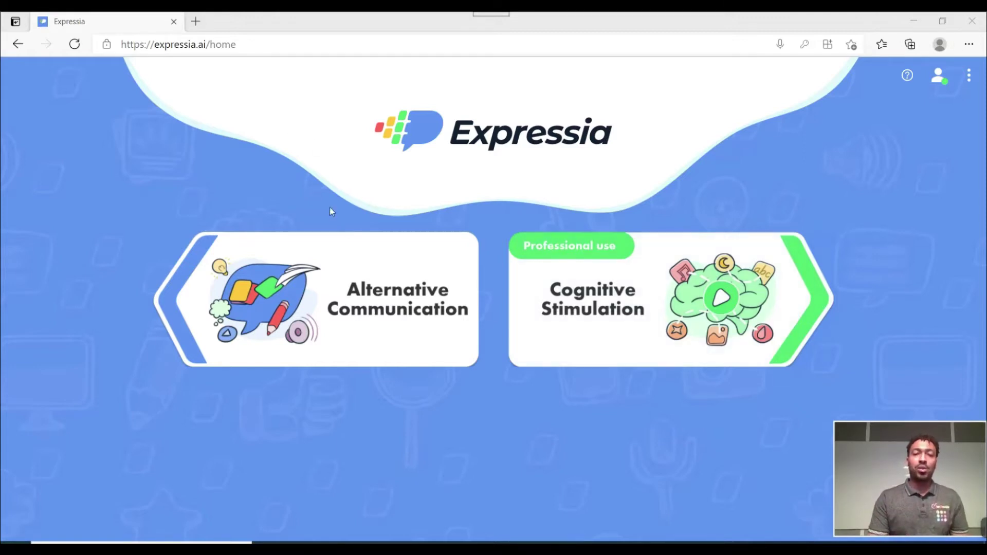
Open the Alternative Communication card to reach the Boards page with General, Food and Feelings
left_click(351, 292)
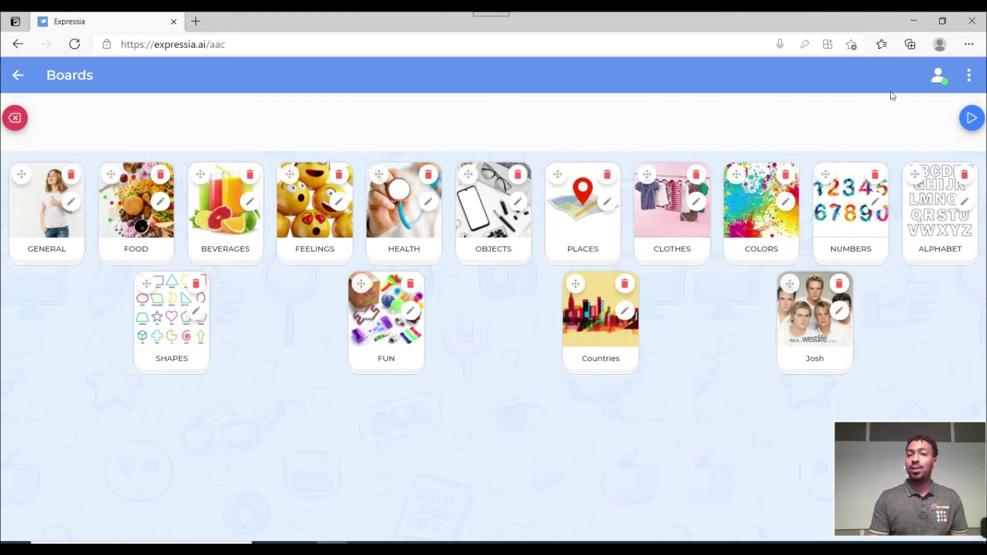
Create a new board named 'Animals' from the three-dot menu's New board option
left_click(970, 77)
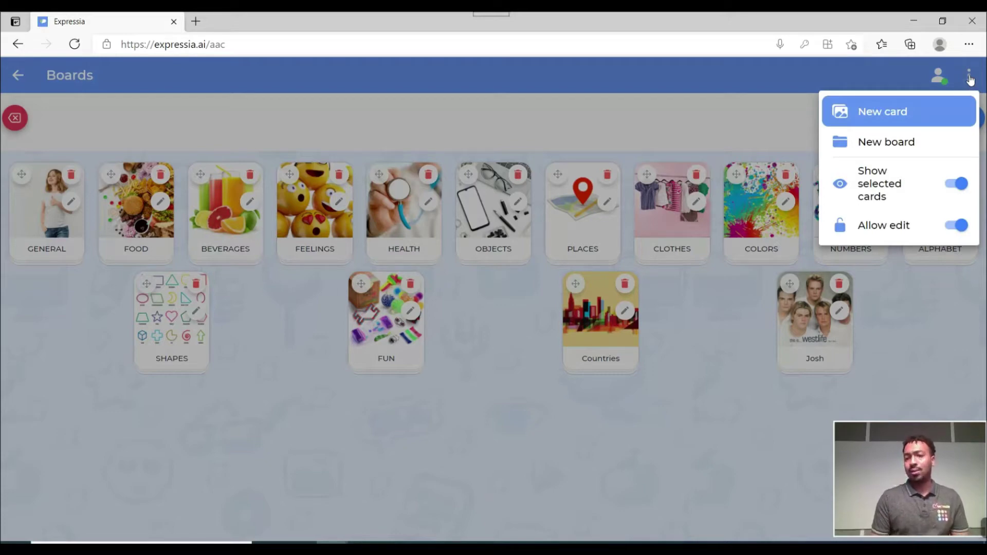
left_click(881, 144)
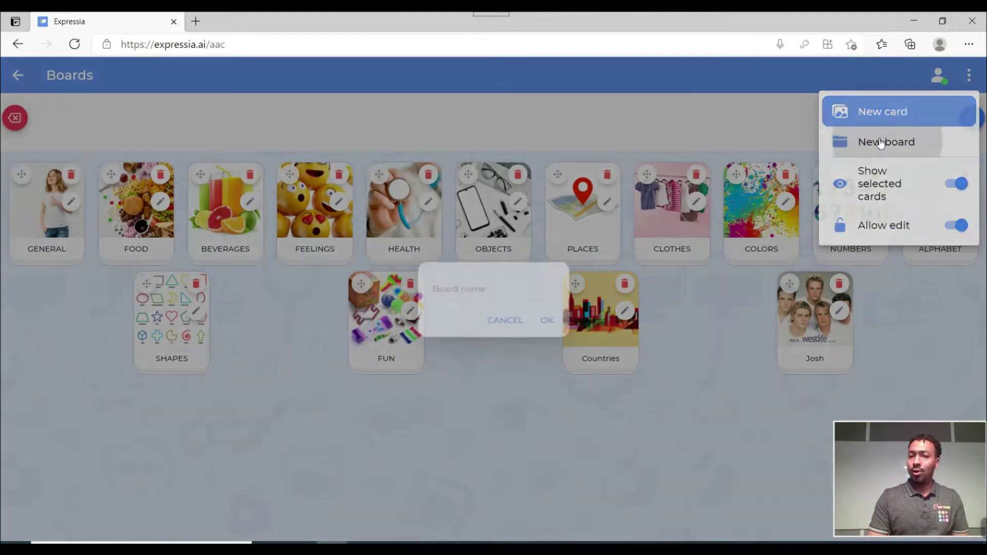
left_click(470, 290)
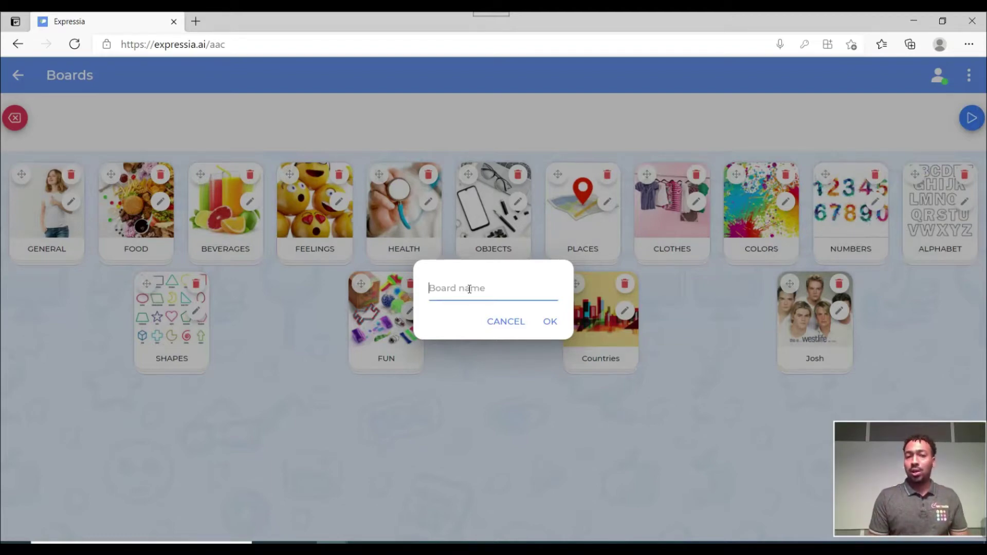
type("A")
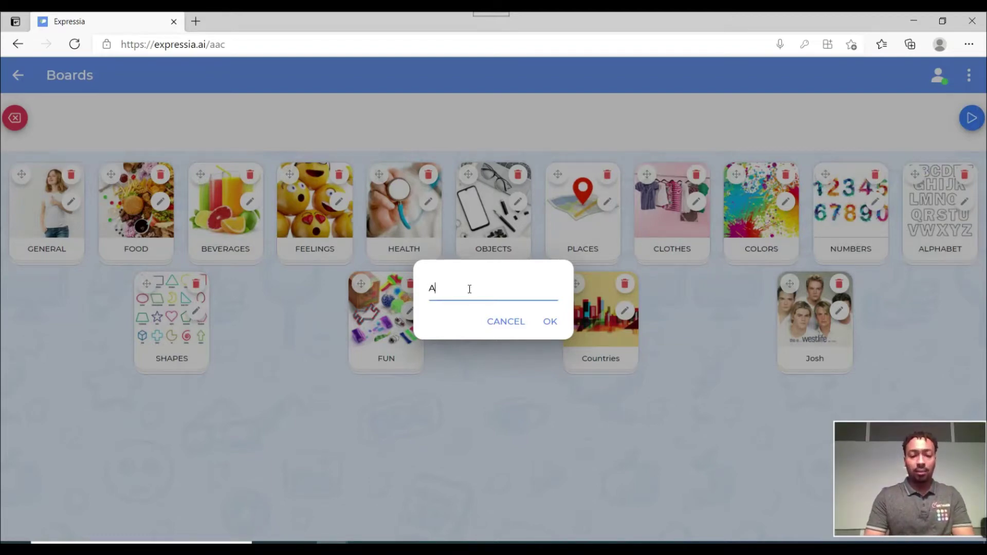
type("nimals")
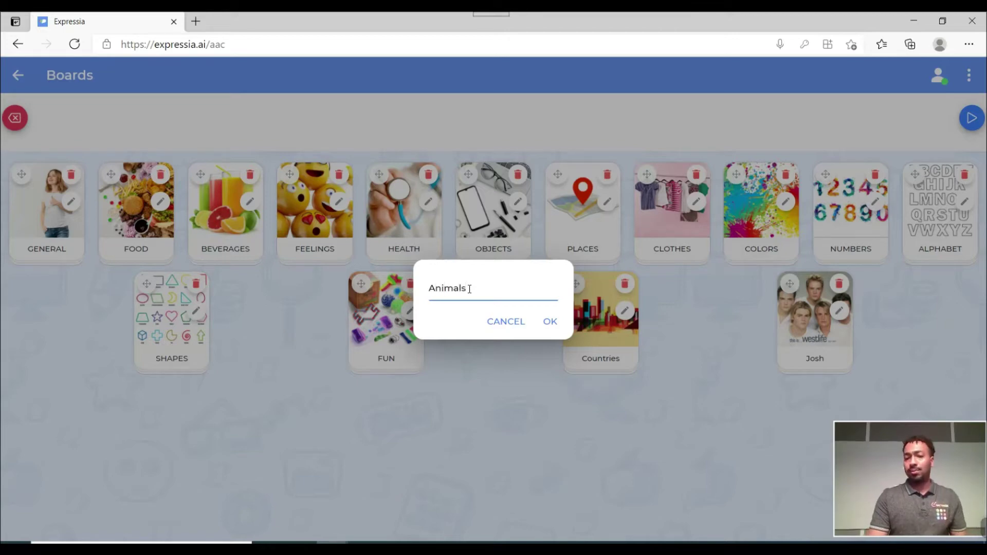
left_click(556, 324)
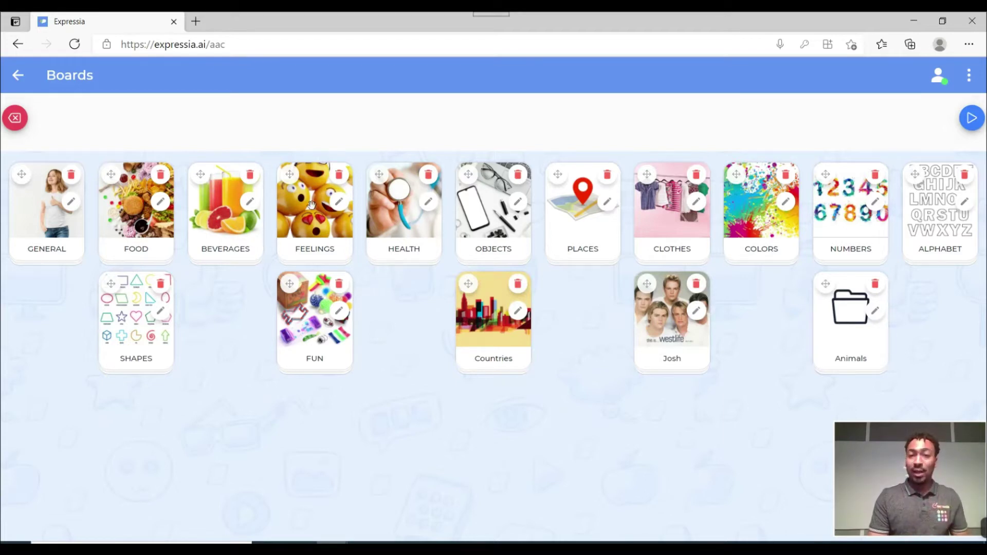
Search images for 'animals cartoon' in the Animals board's editor and pick the first result
left_click(876, 314)
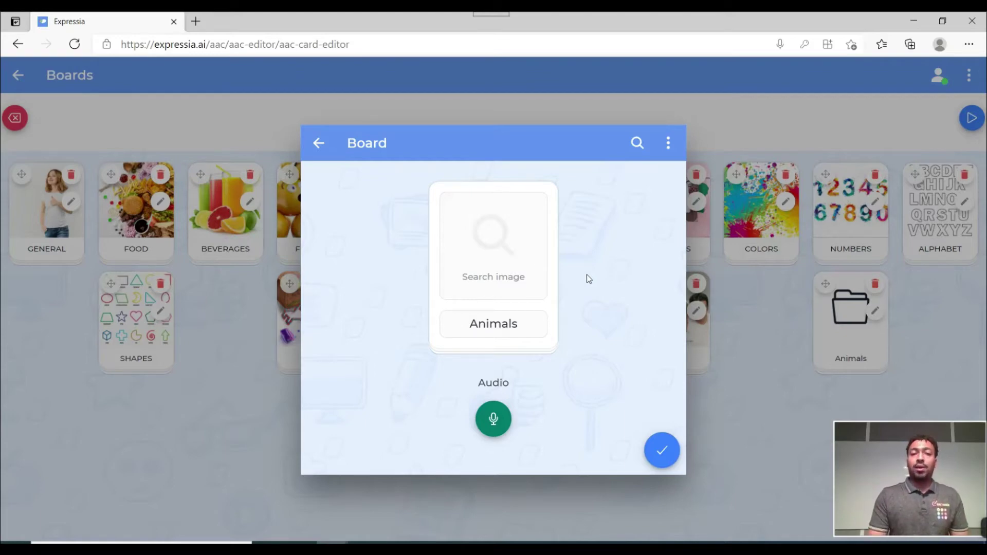
left_click(487, 241)
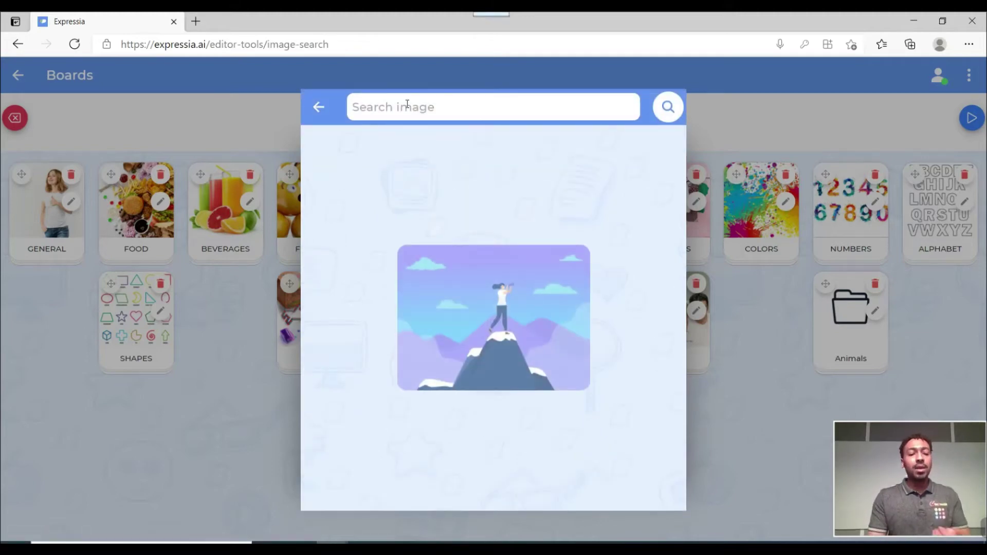
type("animal")
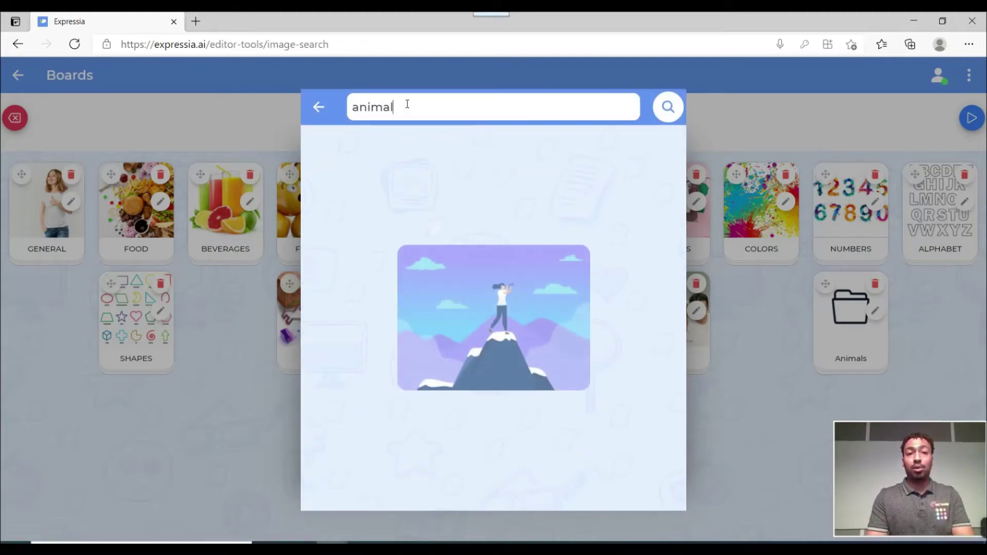
type("s cartoon")
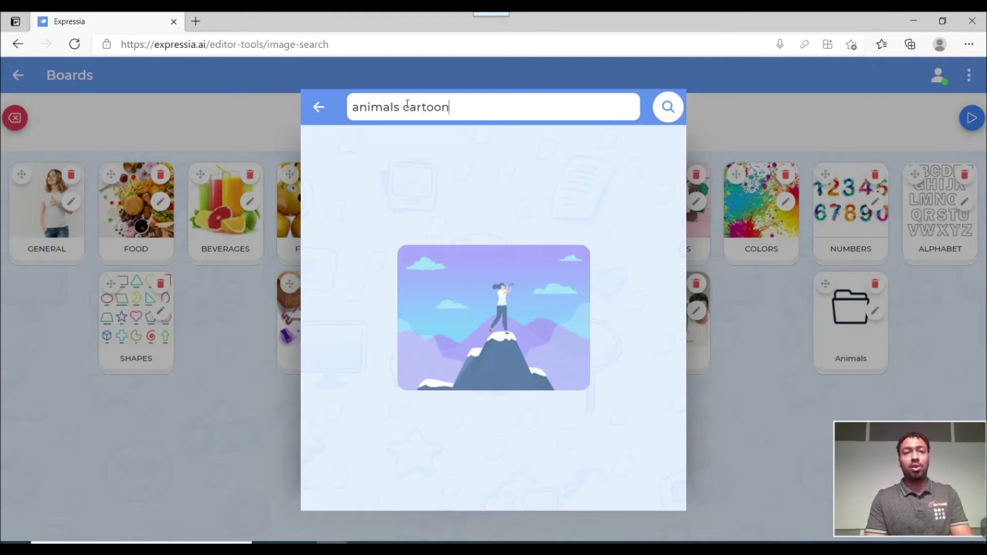
key("Return")
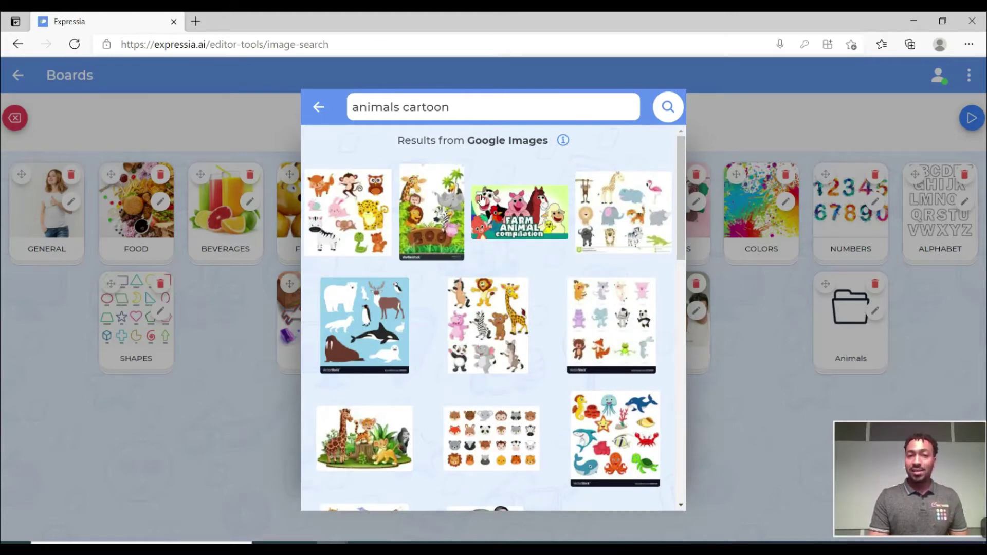
left_click(350, 210)
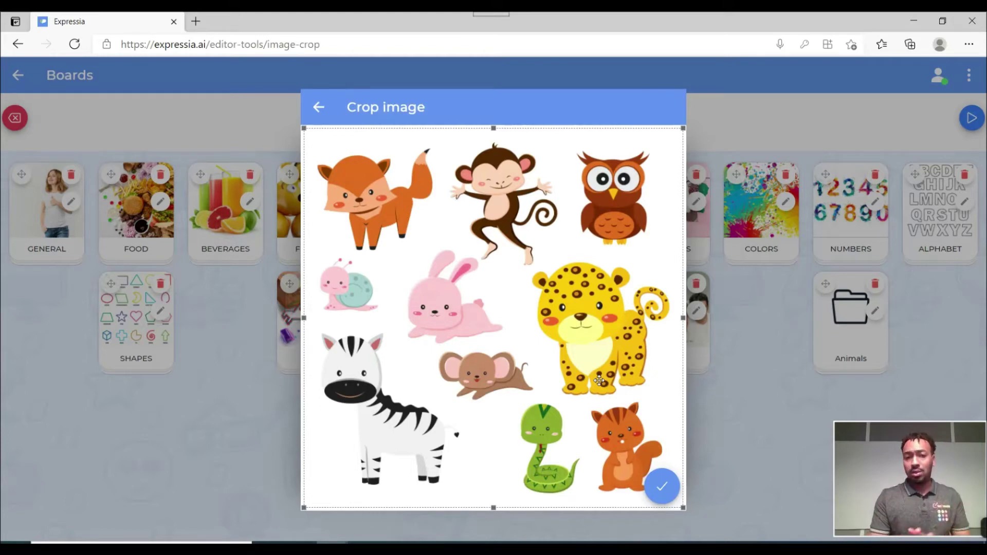
Apply the cartoon picture and a recorded audio label to the Animals board, save, and open it
left_click(664, 489)
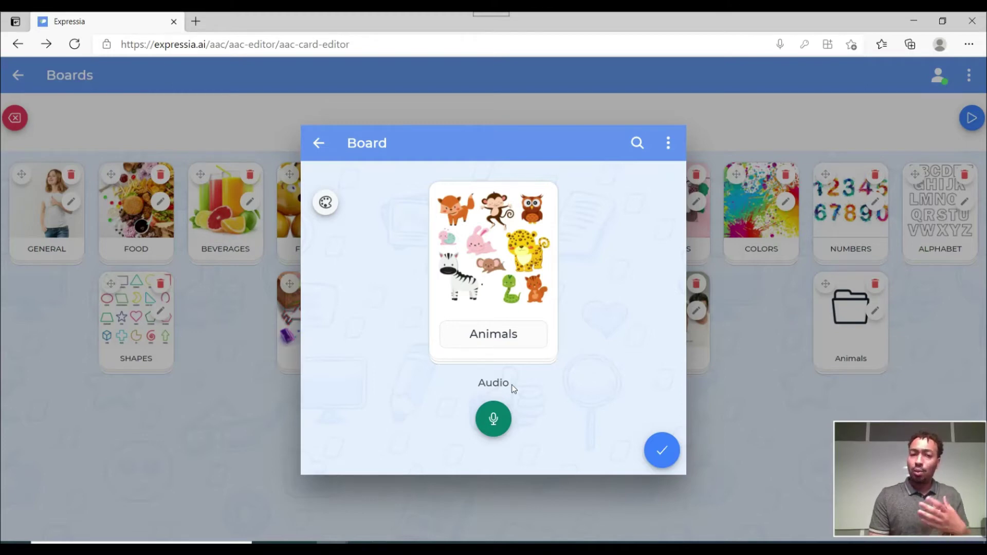
left_click(493, 419)
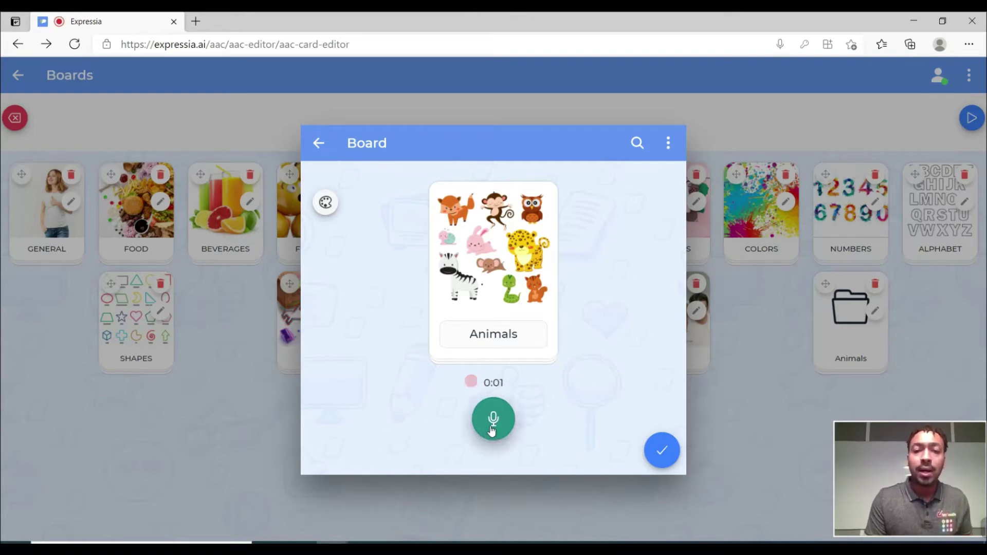
left_click(493, 430)
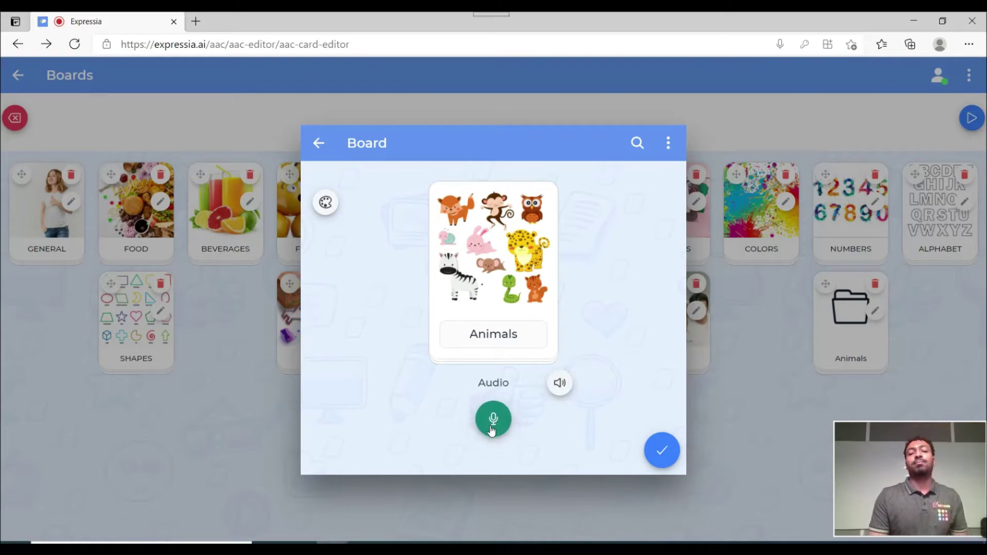
left_click(559, 384)
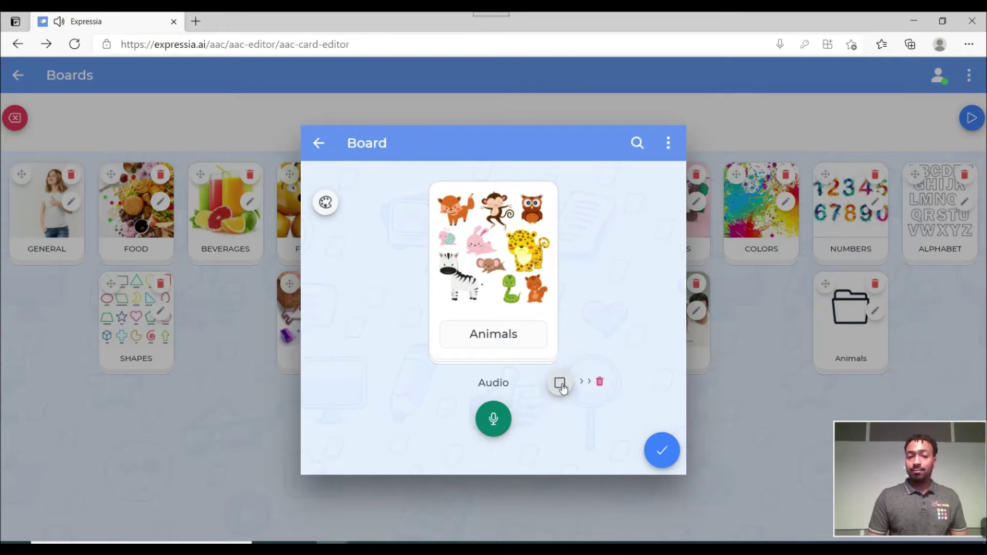
left_click(670, 456)
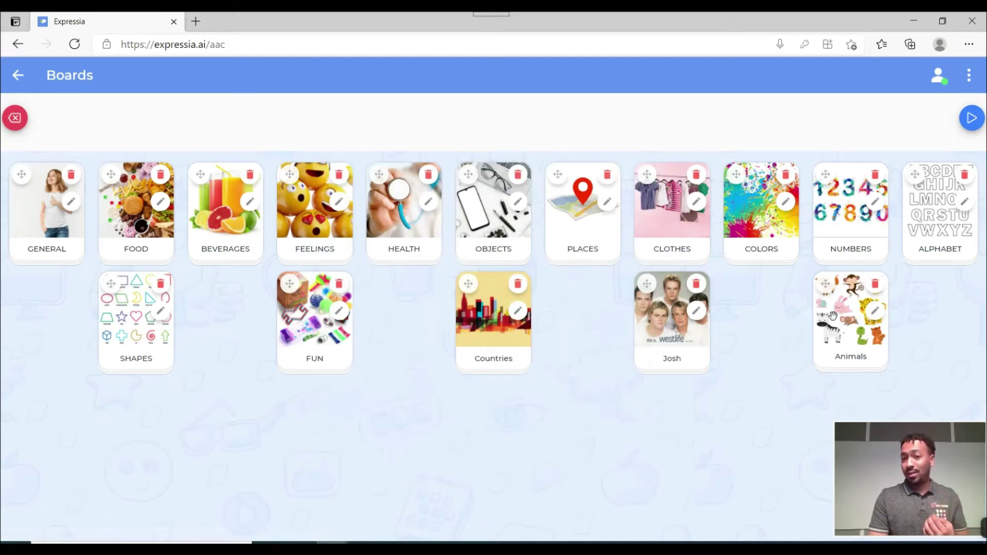
left_click(833, 316)
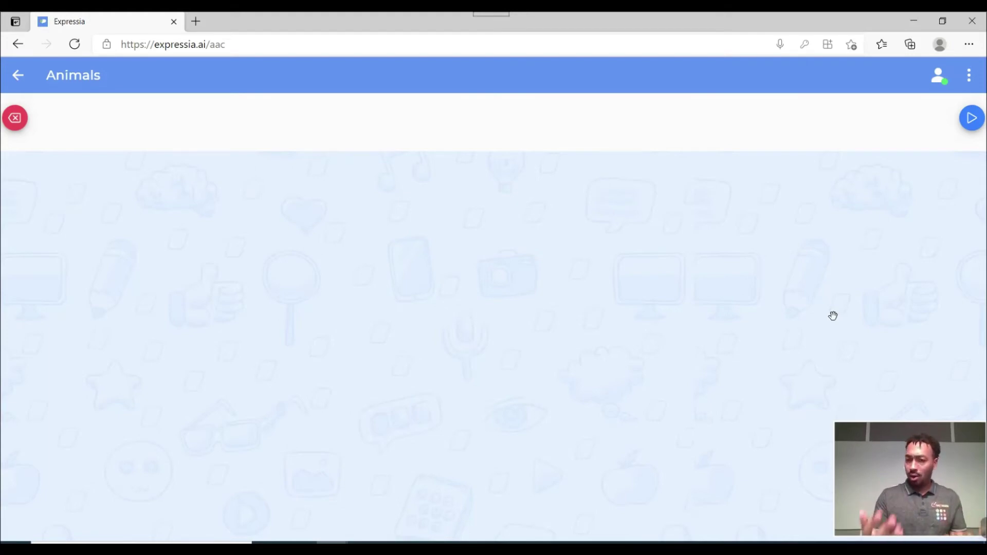
Start a new card and give it the black-and-white cat from a 'cat cartoon' image search
left_click(970, 82)
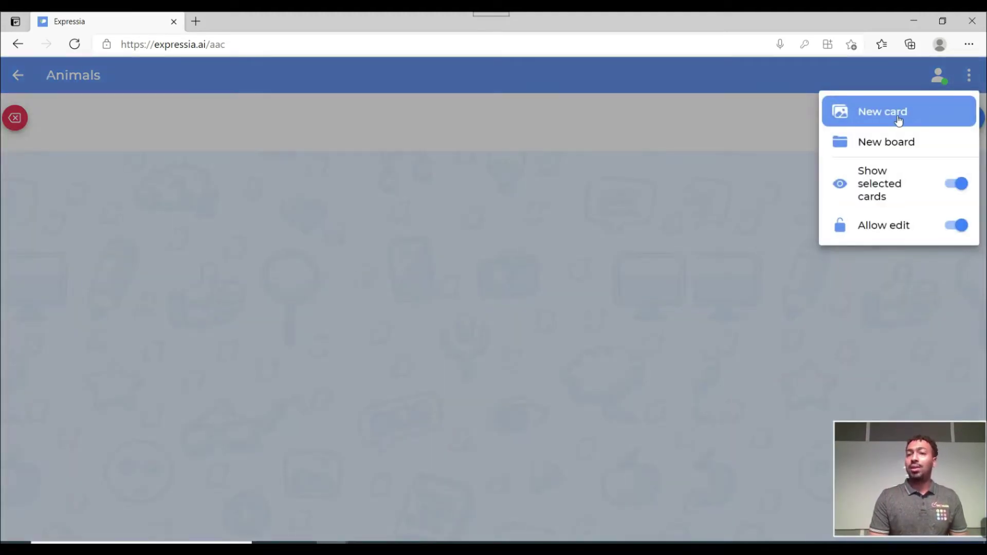
left_click(898, 120)
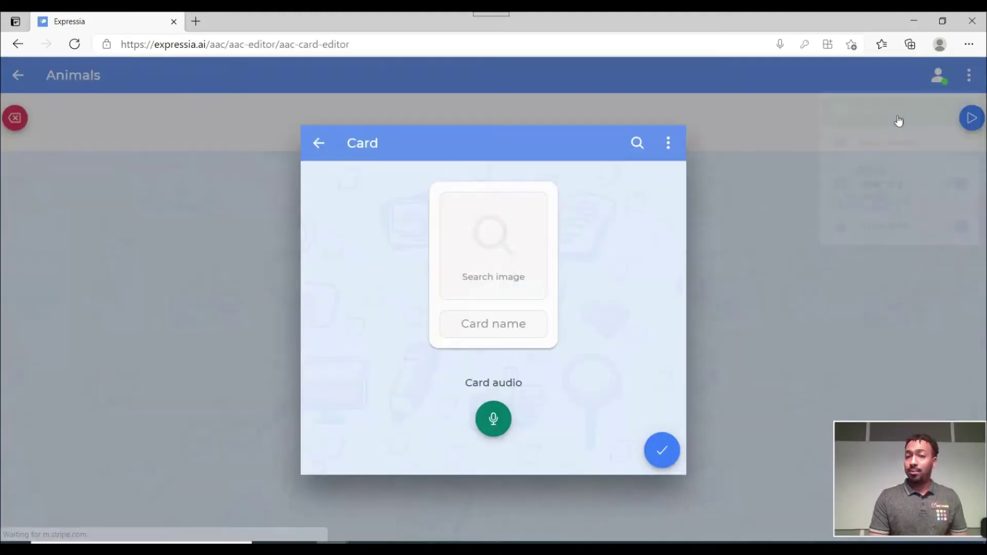
left_click(488, 263)
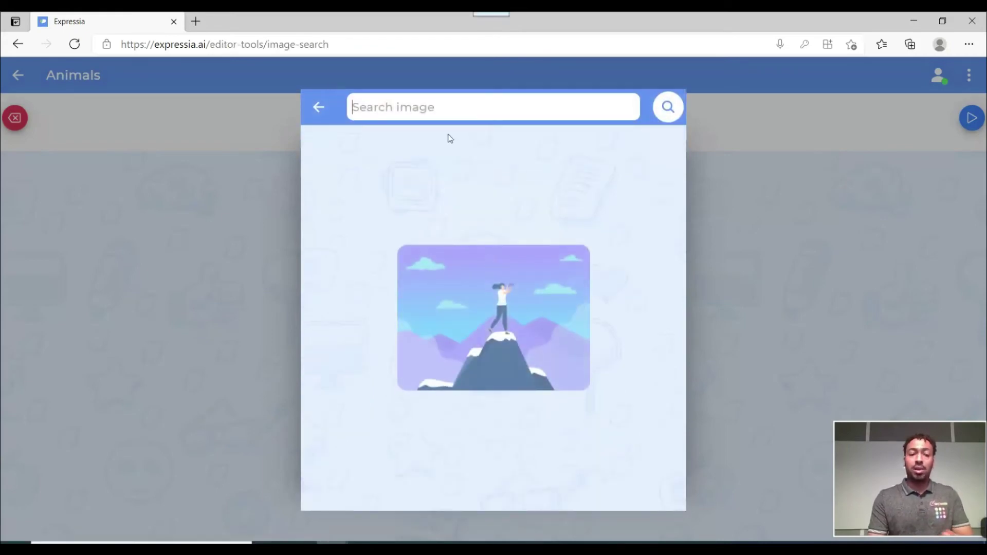
type("cat")
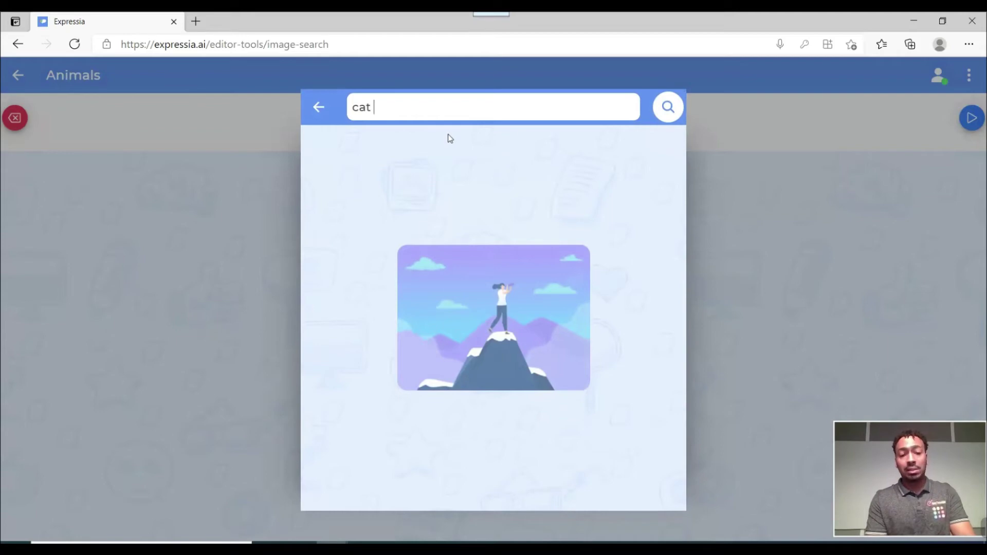
type(" cartoon")
key("Return")
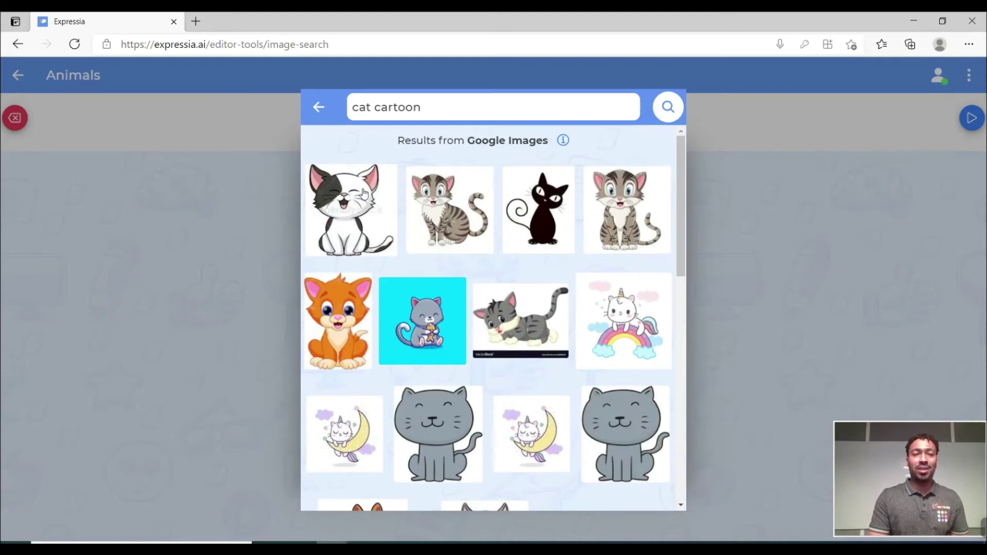
left_click(364, 193)
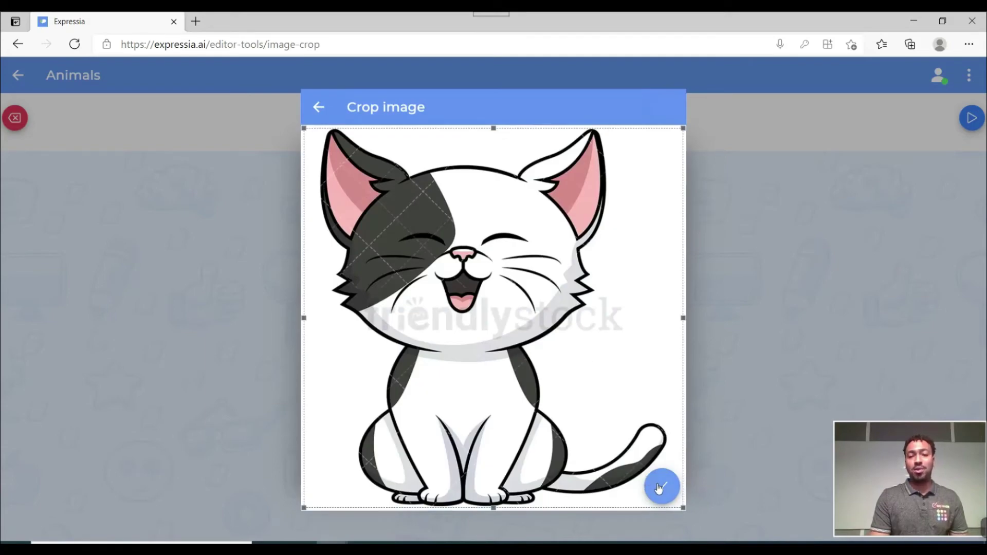
left_click(660, 487)
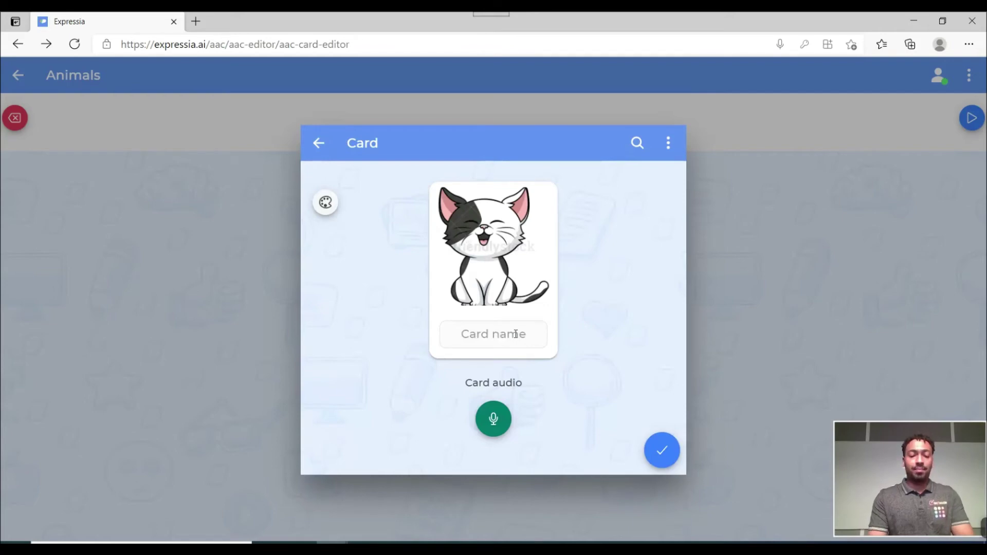
Name the card 'Cat', save it to Animals, tap it, and return to the Boards grid
type("Cat")
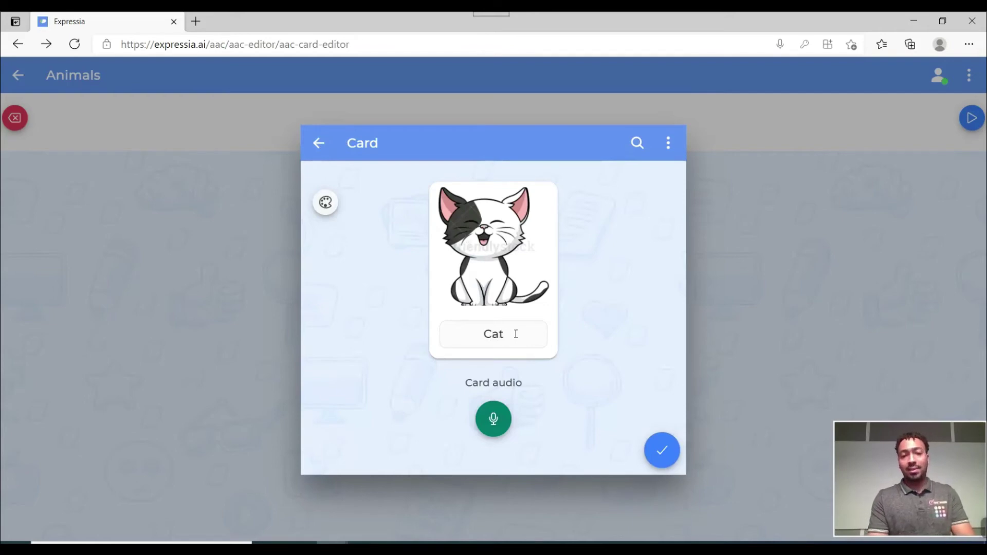
left_click(662, 446)
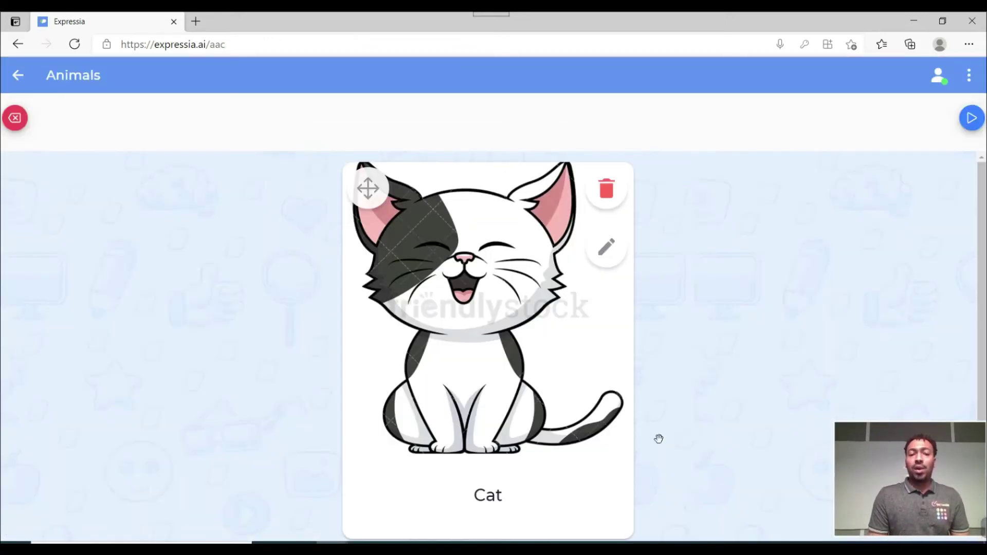
left_click(512, 328)
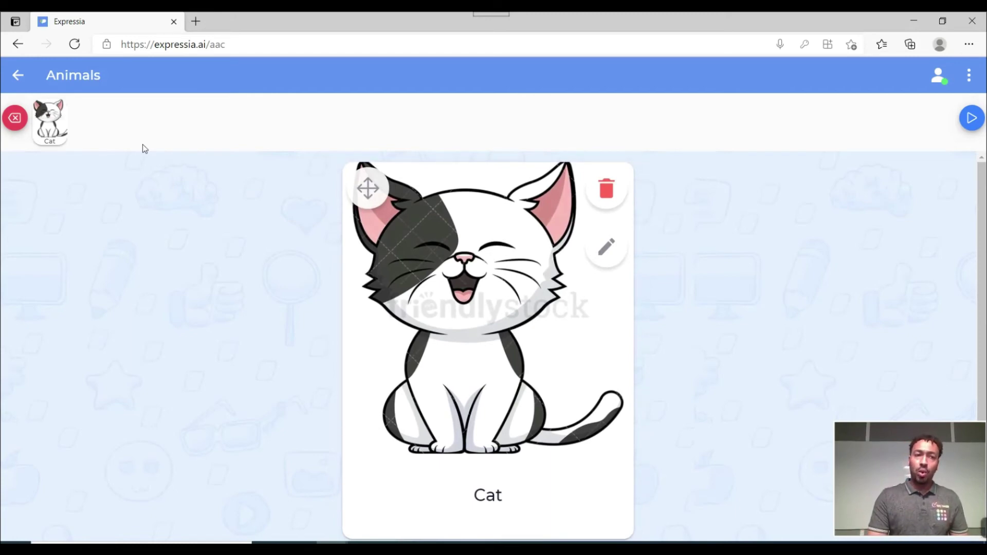
left_click(18, 75)
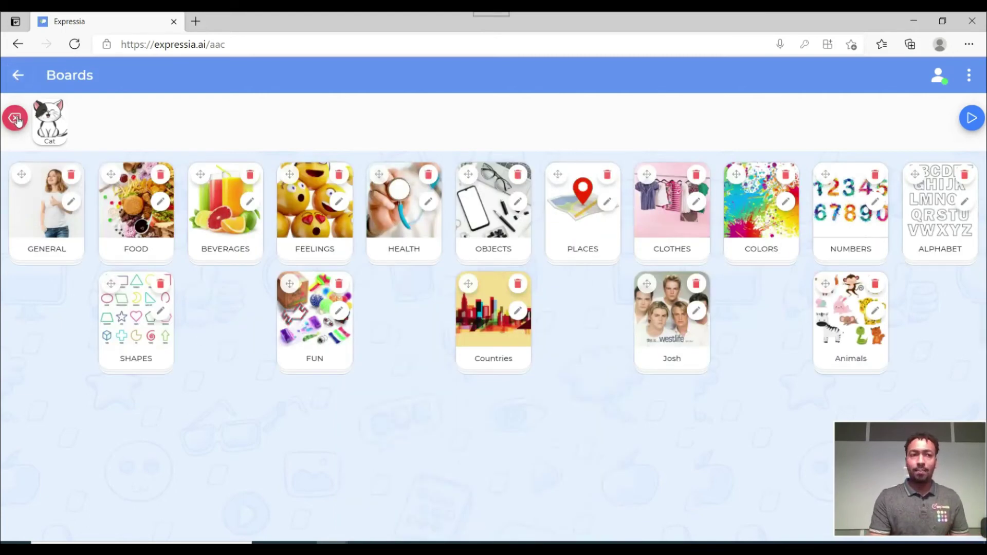
Clear the message bar, build 'I', 'WANT TO', 'GO' from GENERAL, and play the sentence
left_click(15, 119)
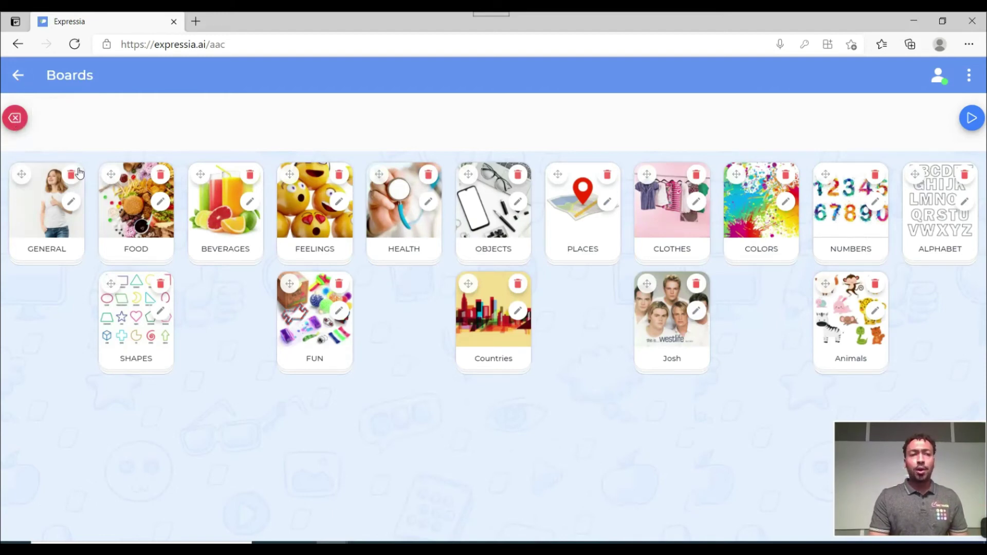
left_click(52, 203)
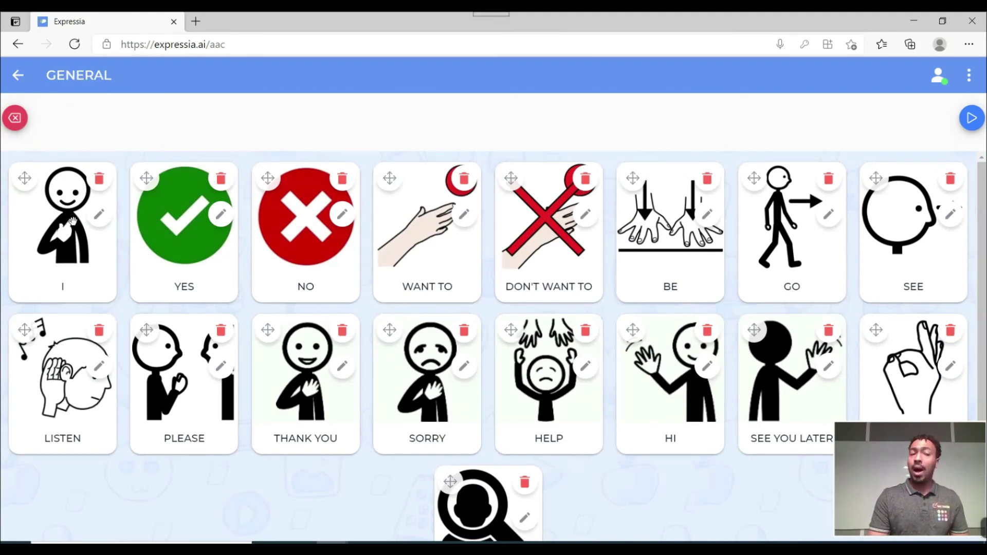
left_click(72, 221)
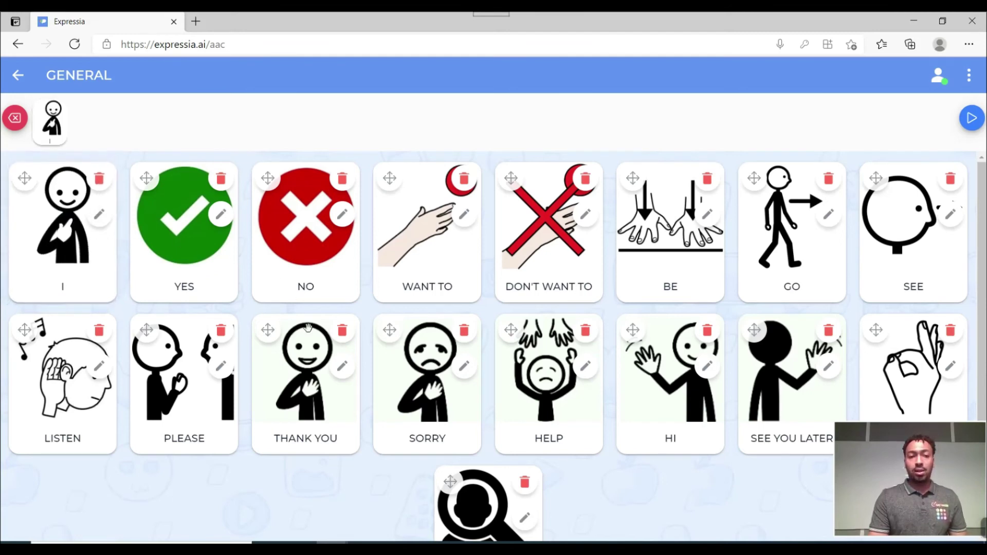
left_click(420, 241)
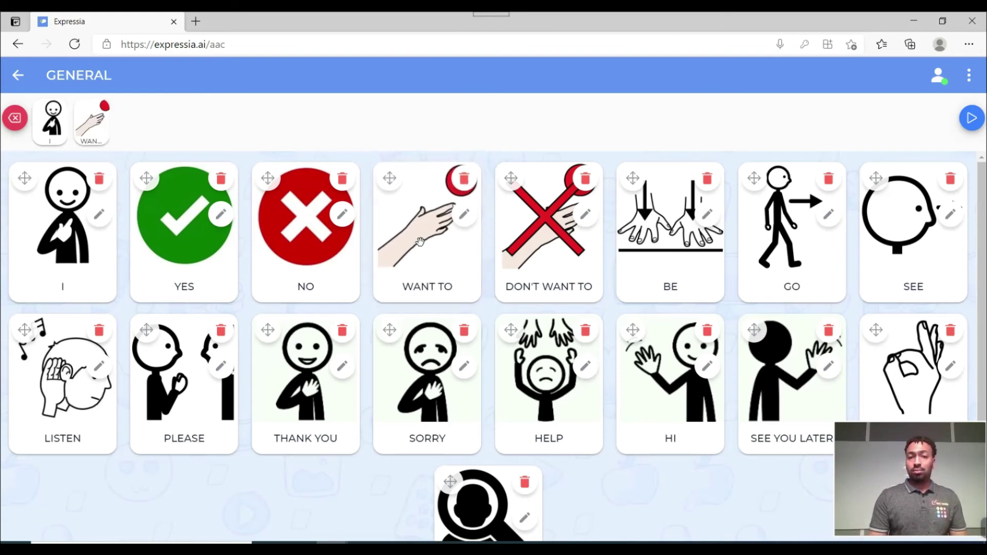
left_click(782, 242)
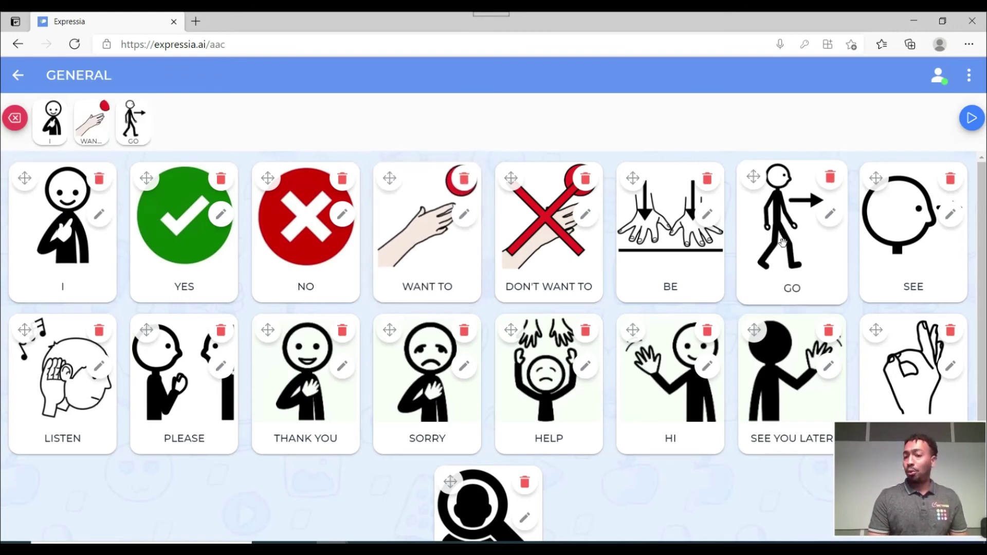
left_click(972, 120)
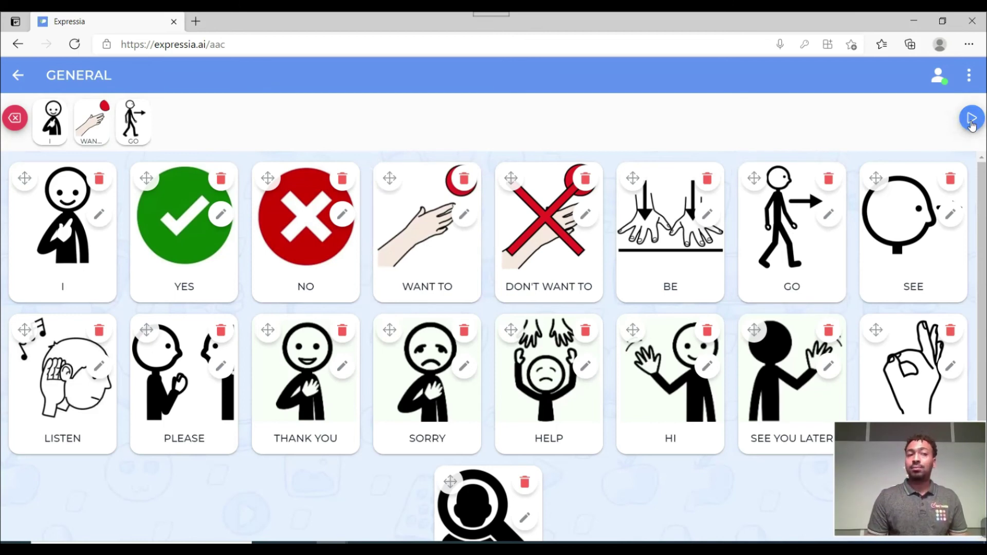